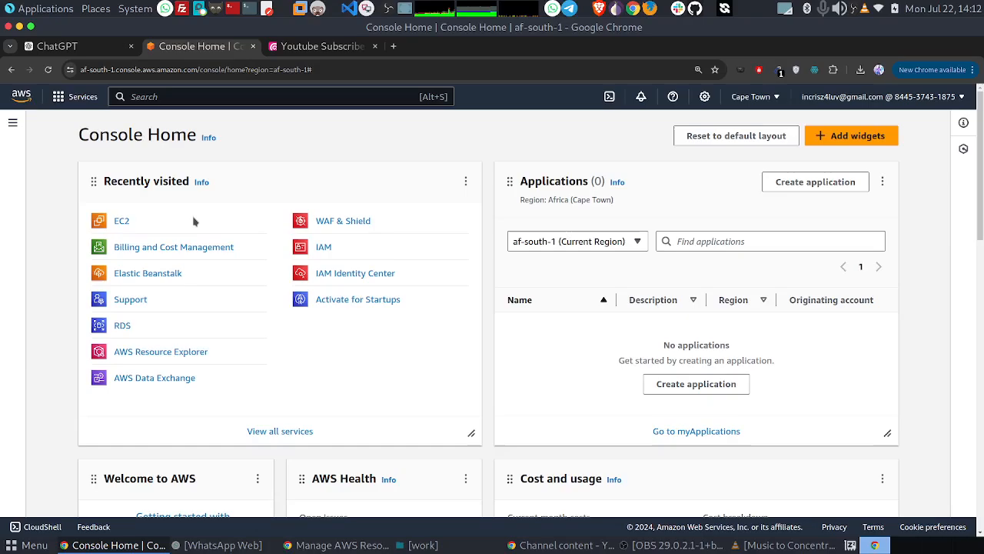
Open the EC2 dashboard and search the AWS services for "ec2".
{"action": "left_click", "coordinate": [123, 223]}
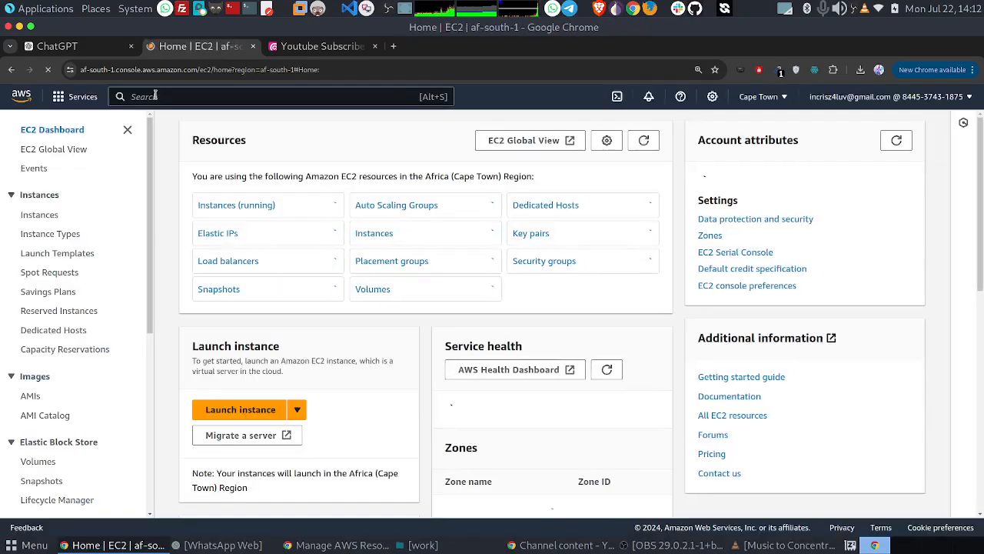
{"action": "left_click", "coordinate": [155, 95]}
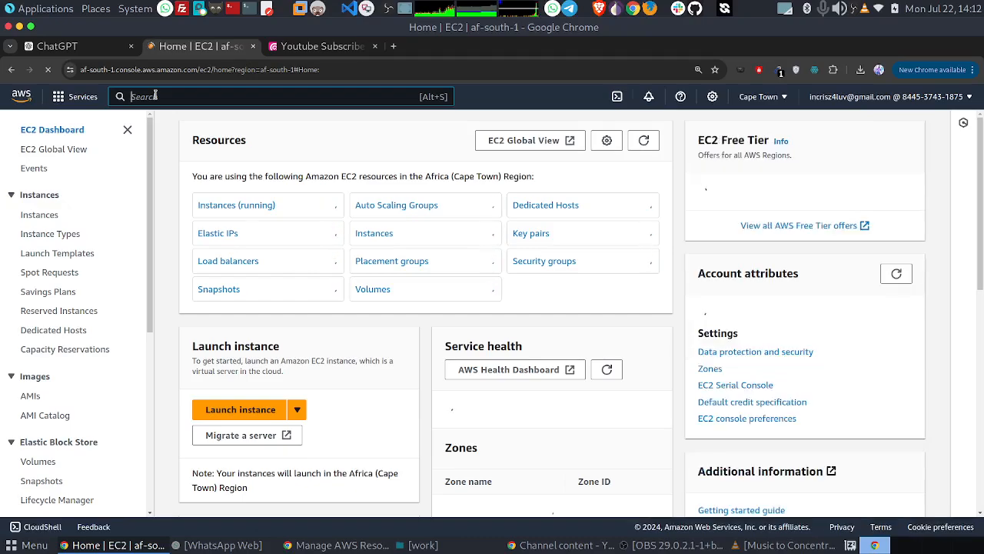
{"action": "type", "text": "ec2"}
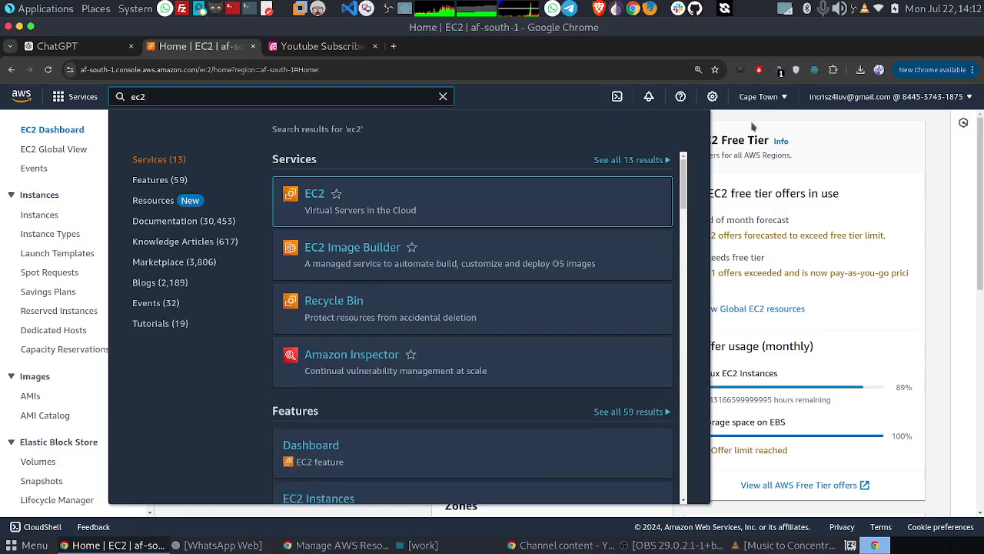
{"action": "left_click", "coordinate": [849, 132]}
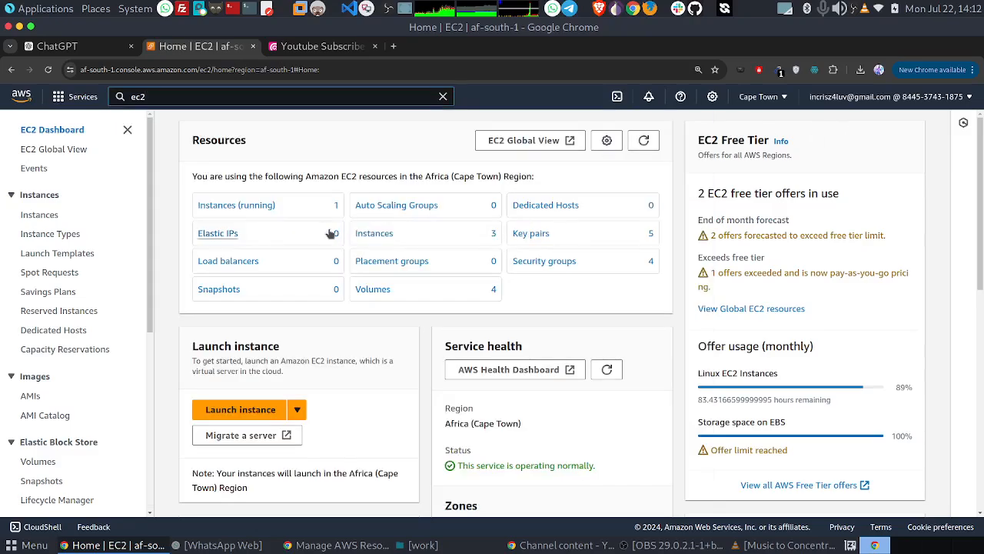
Start launching a new instance from the EC2 Instances list and name it VPS.
{"action": "left_click", "coordinate": [33, 219]}
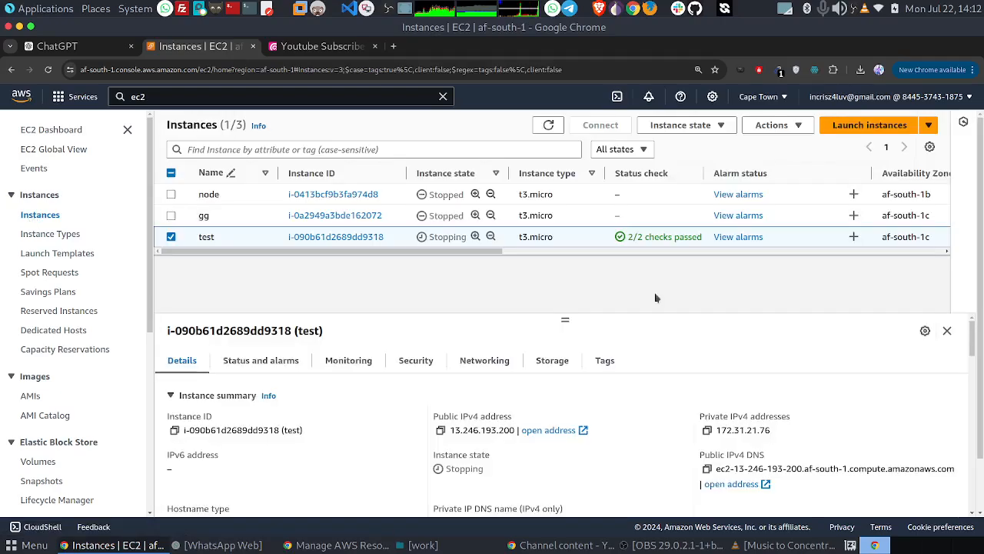
{"action": "left_click", "coordinate": [877, 127]}
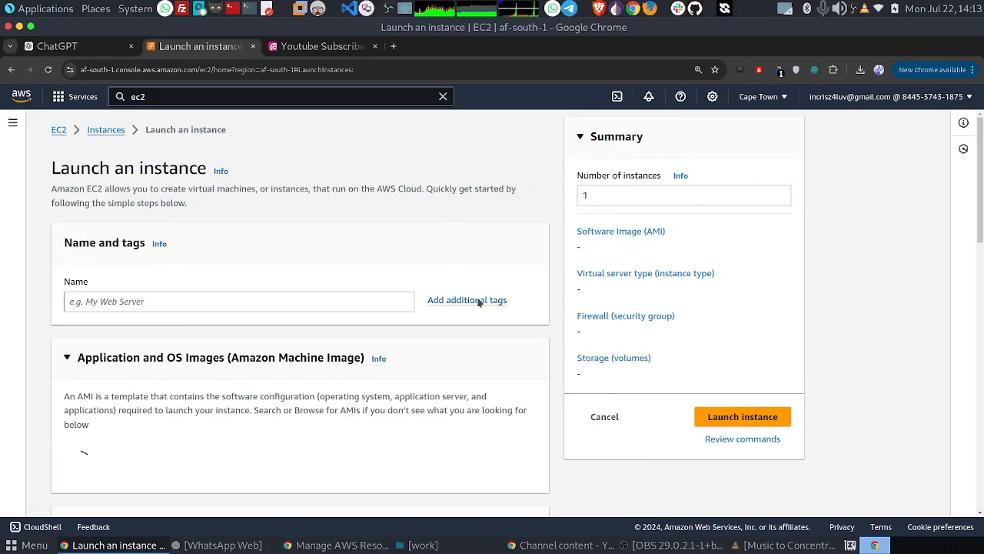
{"action": "left_click", "coordinate": [479, 299]}
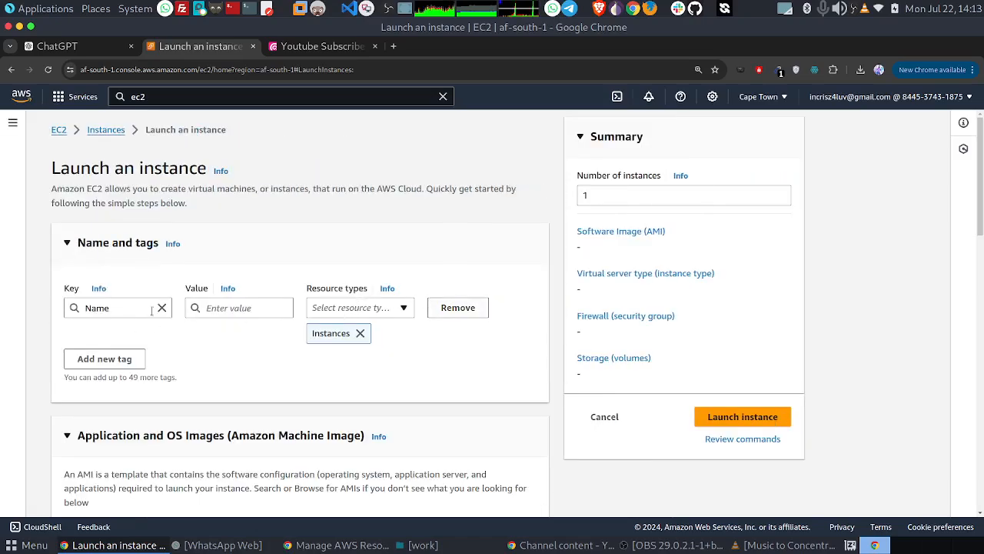
{"action": "left_click", "coordinate": [459, 314]}
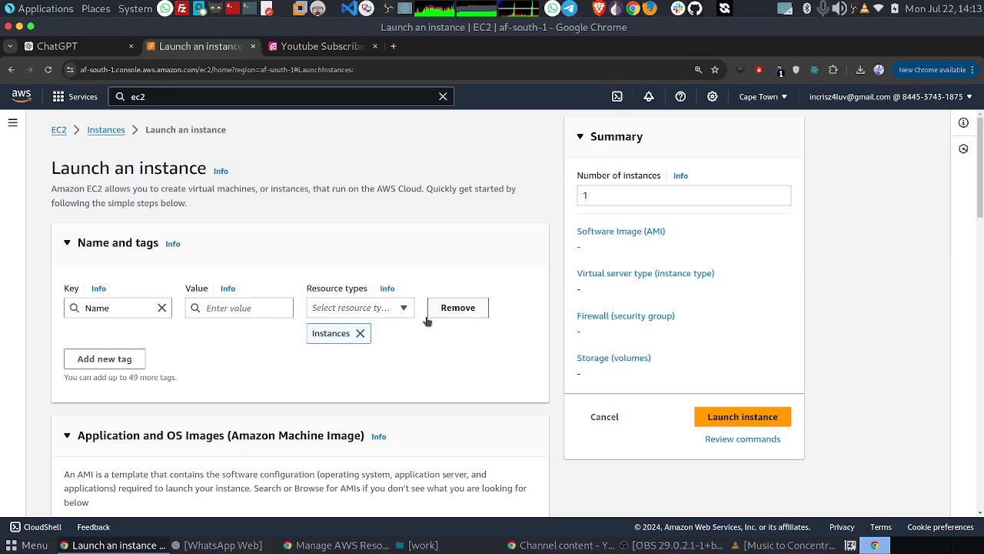
{"action": "left_click", "coordinate": [247, 299]}
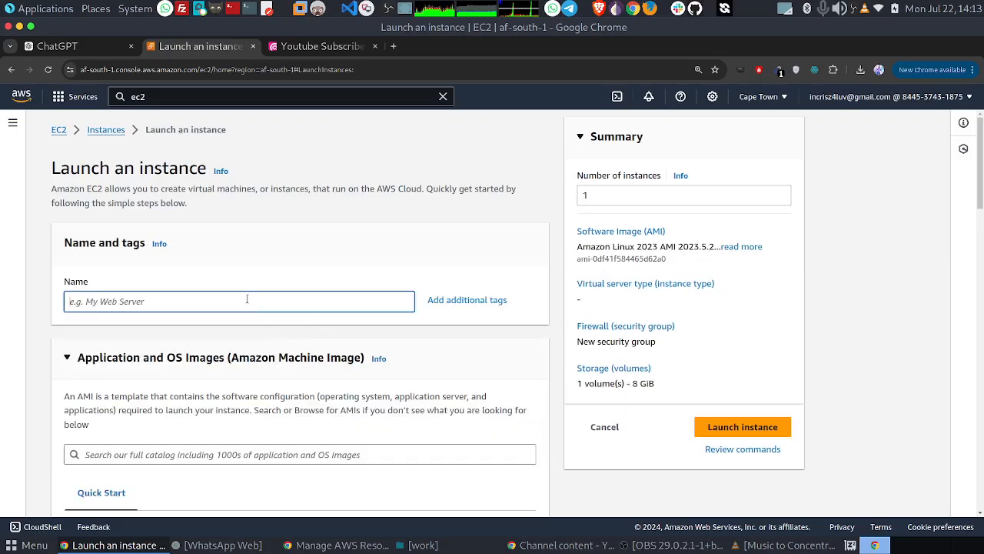
{"action": "type", "text": "VPS"}
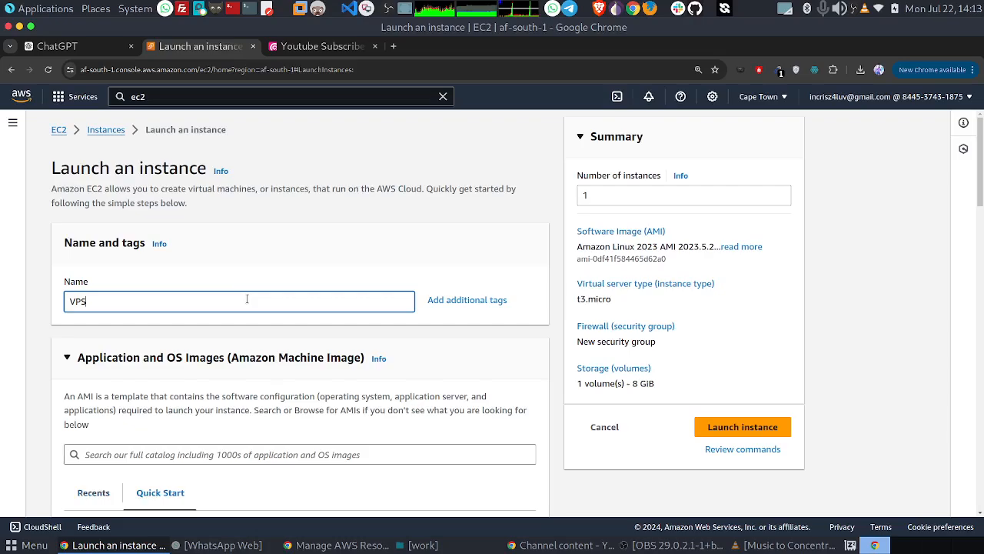
Choose Ubuntu as the instance's operating system, keeping the Ubuntu Server 24.04 LTS (HVM), SSD Volume Type image.
{"action": "scroll", "coordinate": [334, 288], "scroll_direction": "down", "scroll_amount": 3}
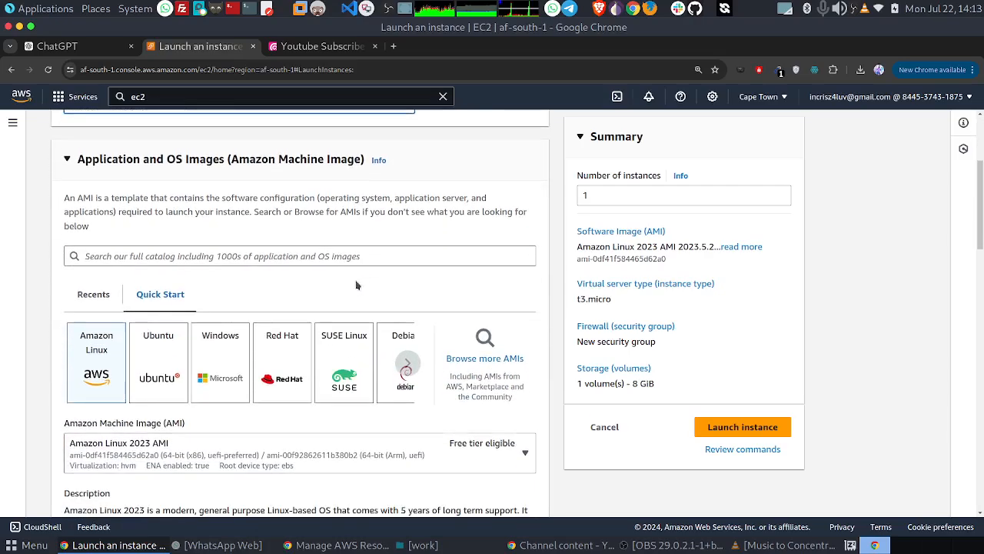
{"action": "left_click", "coordinate": [153, 350]}
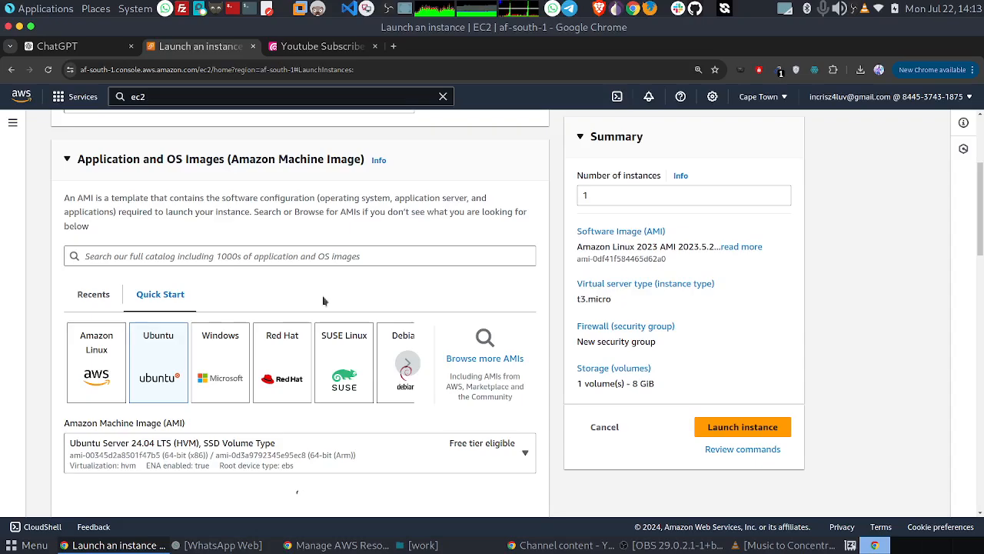
{"action": "scroll", "coordinate": [323, 301], "scroll_direction": "down", "scroll_amount": 3}
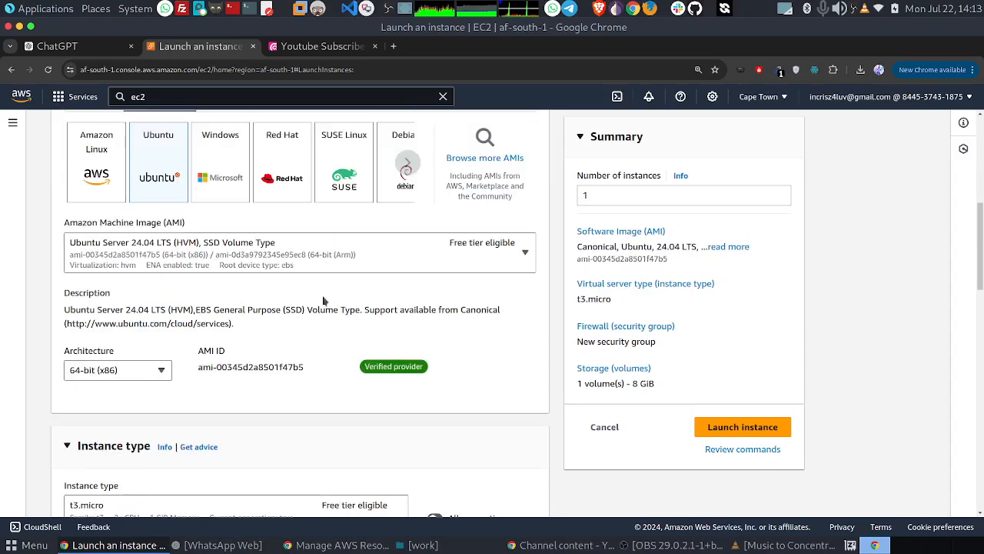
{"action": "scroll", "coordinate": [323, 301], "scroll_direction": "down", "scroll_amount": 2}
{"action": "scroll", "coordinate": [323, 301], "scroll_direction": "down", "scroll_amount": 2}
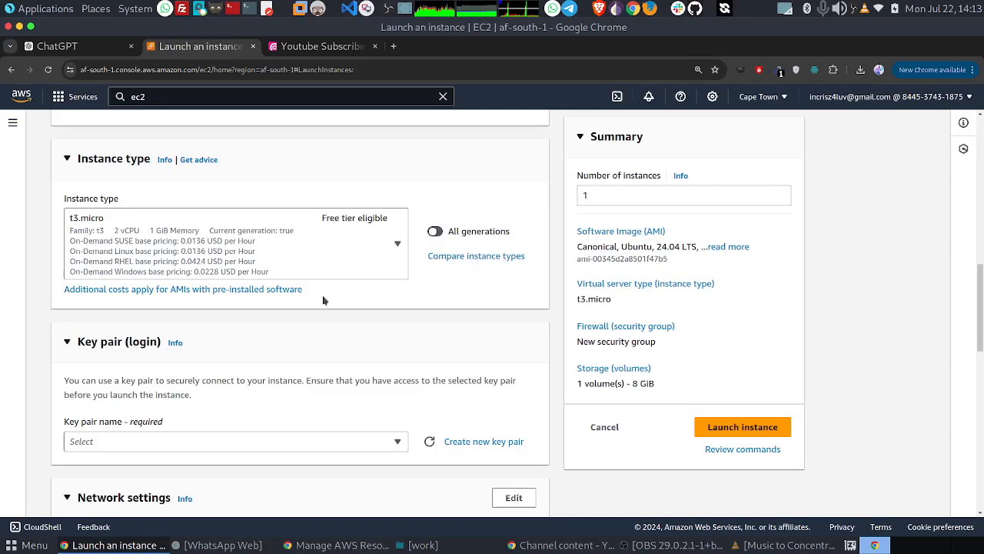
{"action": "scroll", "coordinate": [323, 300], "scroll_direction": "up", "scroll_amount": 4}
{"action": "scroll", "coordinate": [323, 301], "scroll_direction": "up", "scroll_amount": 1}
{"action": "scroll", "coordinate": [323, 301], "scroll_direction": "down", "scroll_amount": 2}
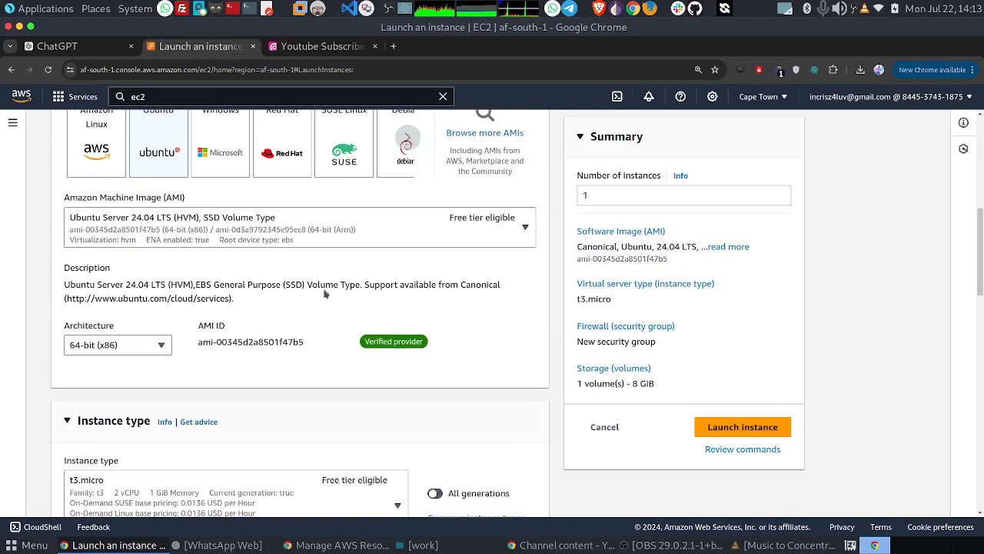
{"action": "left_click", "coordinate": [376, 229]}
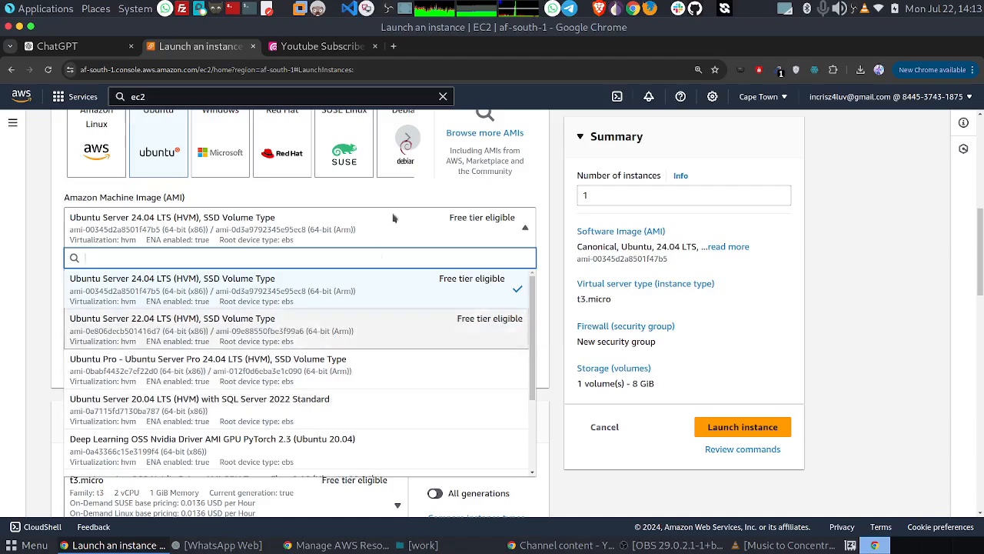
{"action": "left_click", "coordinate": [442, 195]}
Examine the available instance types and the list of existing key pairs in the launch form.
{"action": "scroll", "coordinate": [441, 196], "scroll_direction": "down", "scroll_amount": 2}
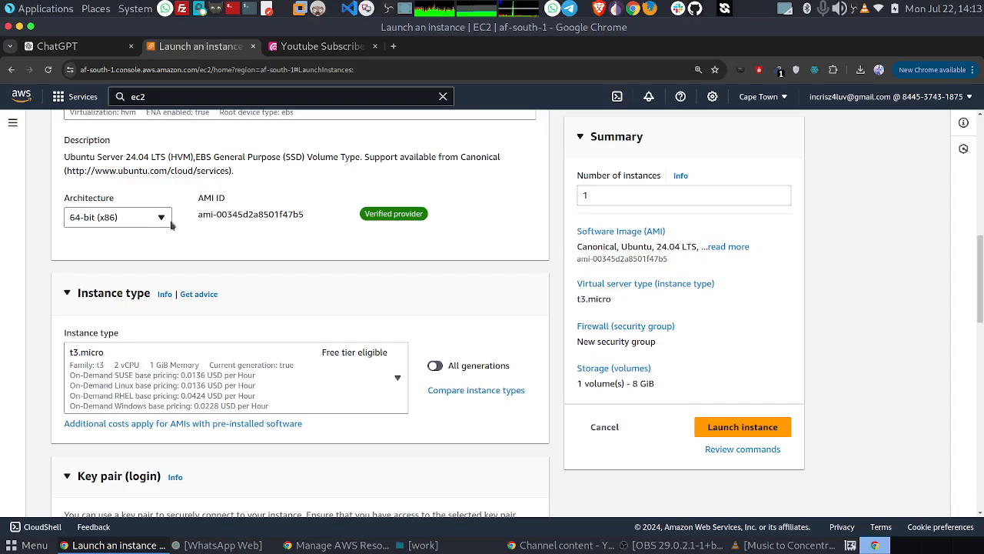
{"action": "scroll", "coordinate": [172, 225], "scroll_direction": "down", "scroll_amount": 2}
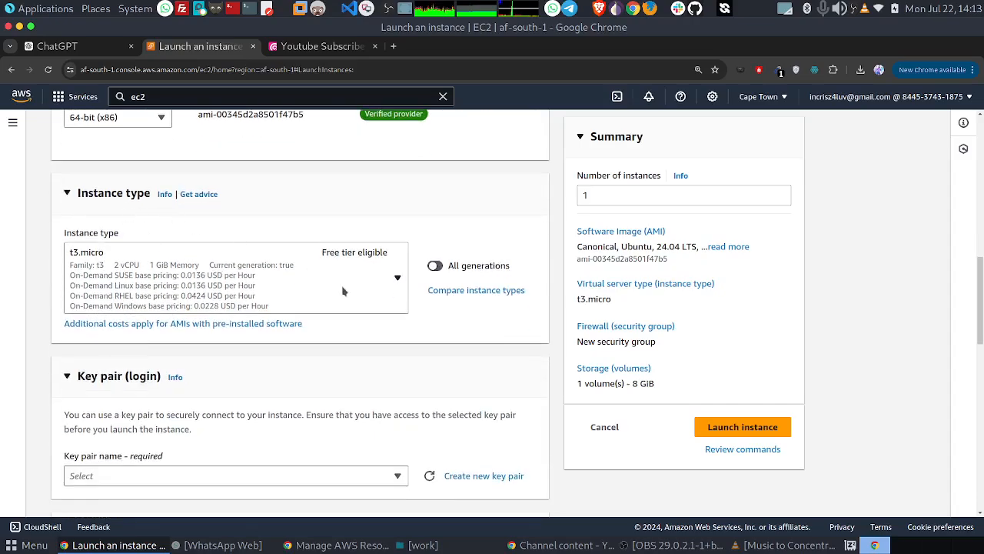
{"action": "left_click", "coordinate": [343, 291]}
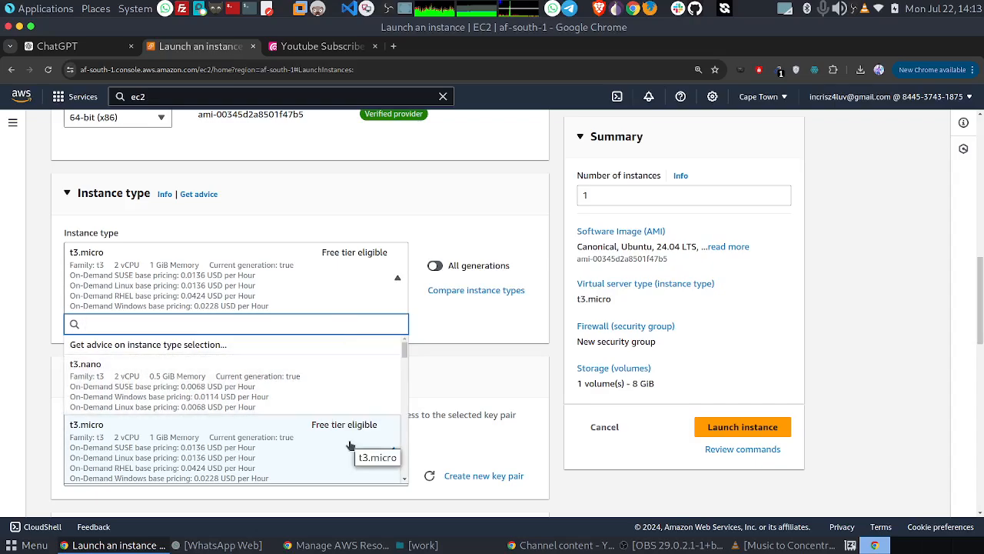
{"action": "left_click", "coordinate": [462, 235]}
{"action": "scroll", "coordinate": [423, 261], "scroll_direction": "down", "scroll_amount": 5}
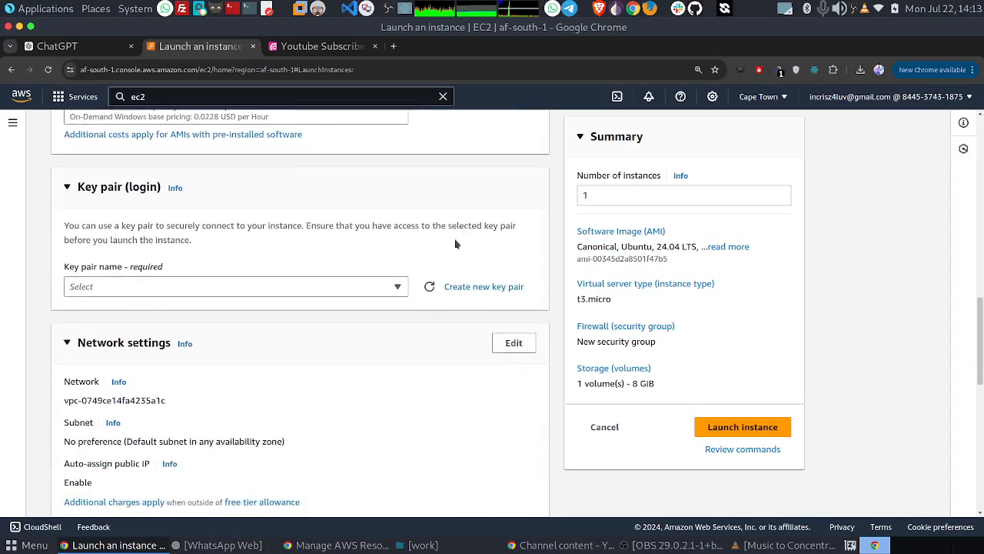
{"action": "left_click", "coordinate": [387, 286]}
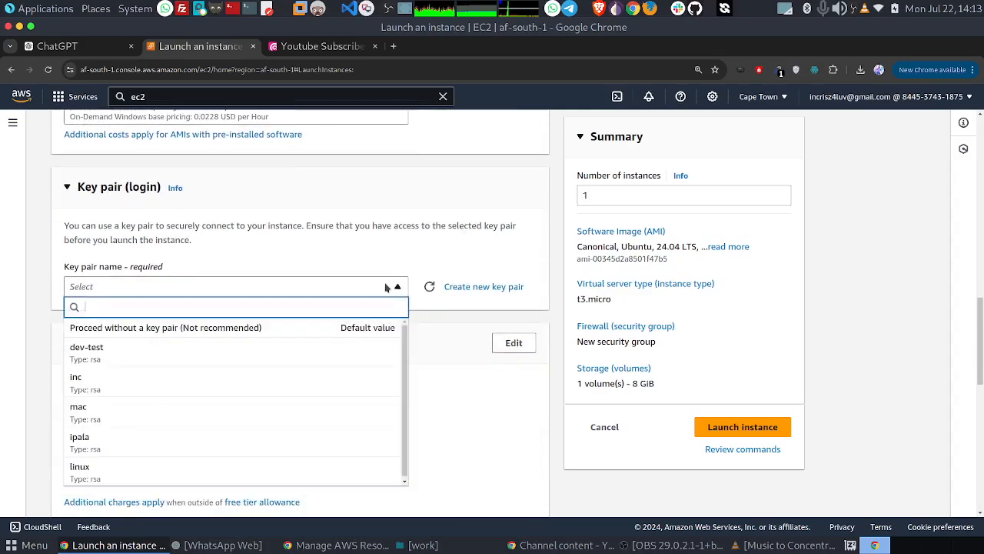
{"action": "left_click", "coordinate": [434, 258]}
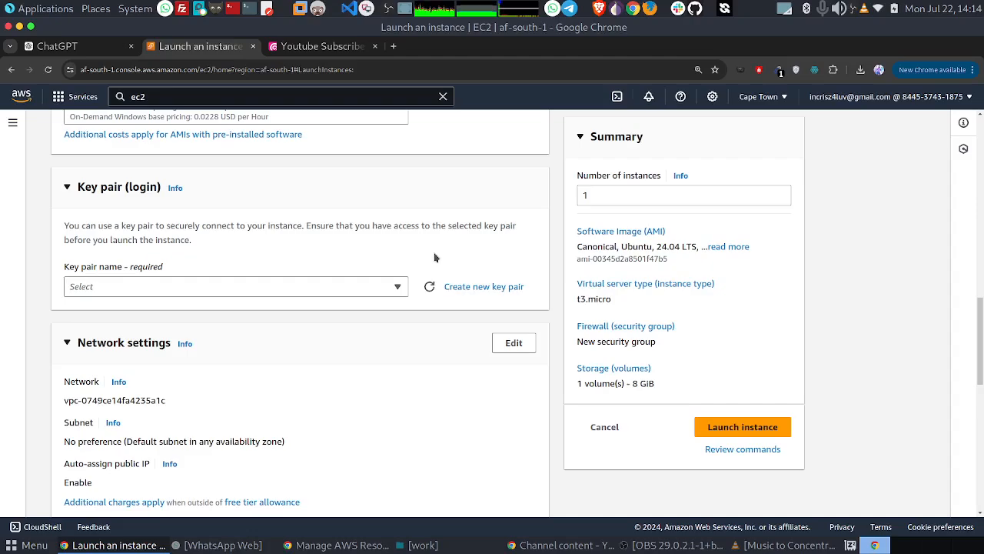
{"action": "scroll", "coordinate": [434, 258], "scroll_direction": "up", "scroll_amount": 4}
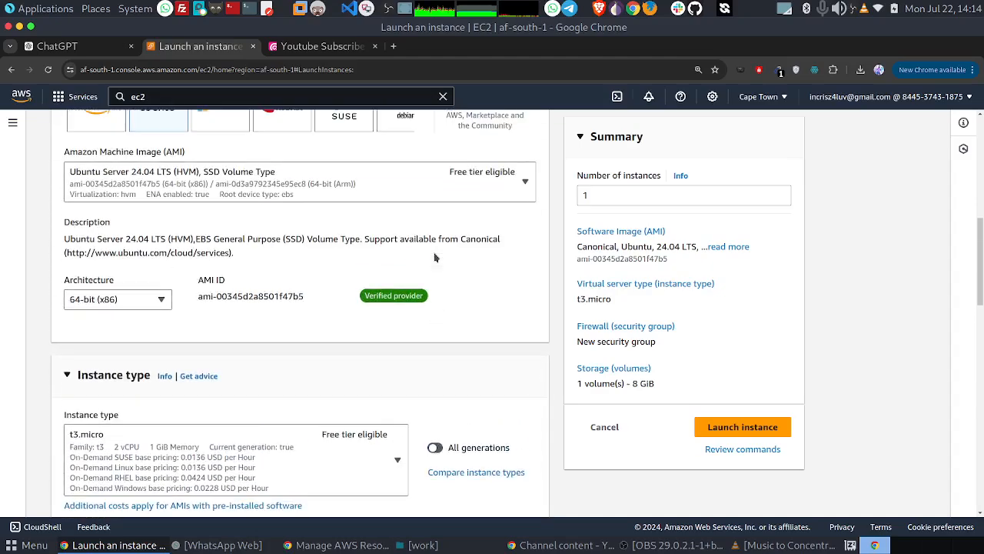
{"action": "scroll", "coordinate": [430, 232], "scroll_direction": "down", "scroll_amount": 3}
{"action": "scroll", "coordinate": [430, 232], "scroll_direction": "up", "scroll_amount": 2}
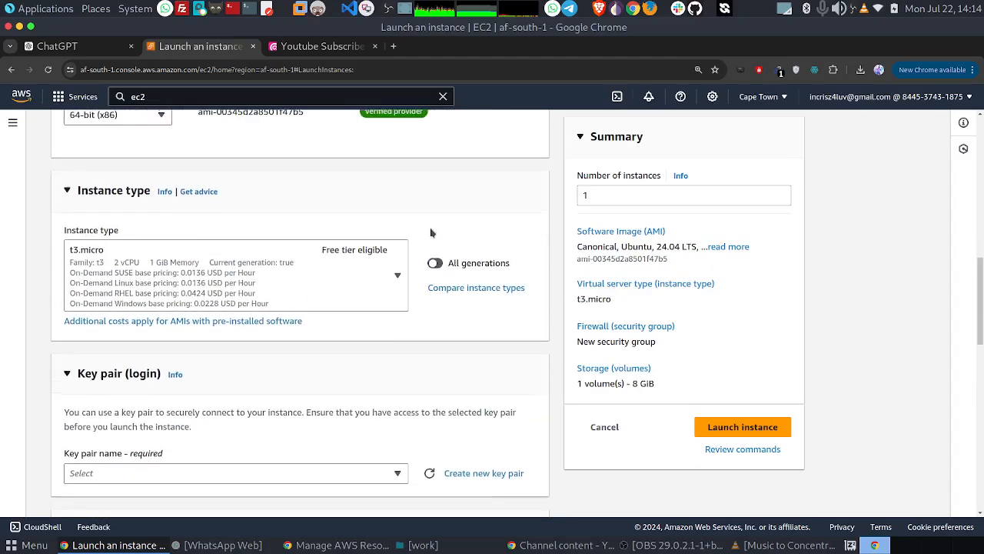
{"action": "scroll", "coordinate": [430, 233], "scroll_direction": "down", "scroll_amount": 2}
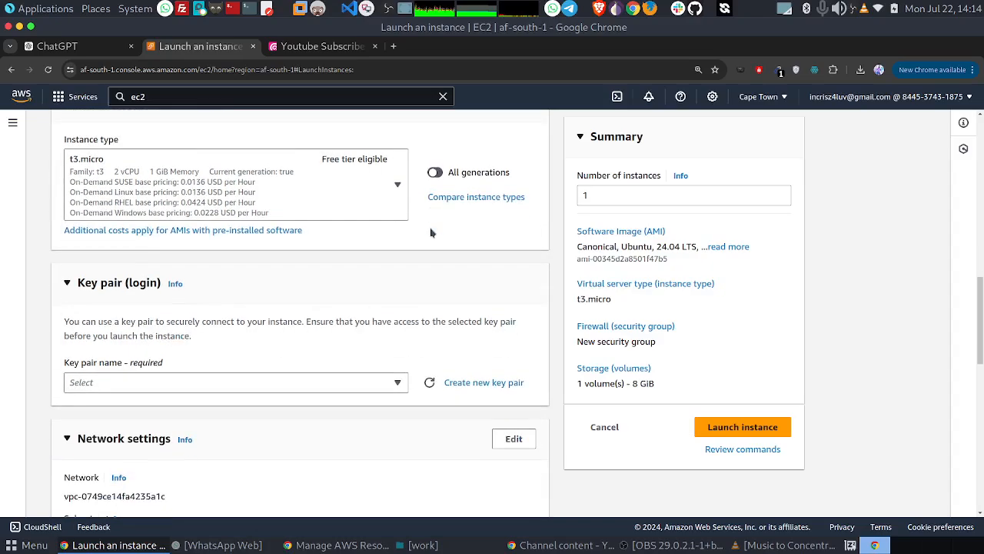
{"action": "scroll", "coordinate": [430, 232], "scroll_direction": "down", "scroll_amount": 3}
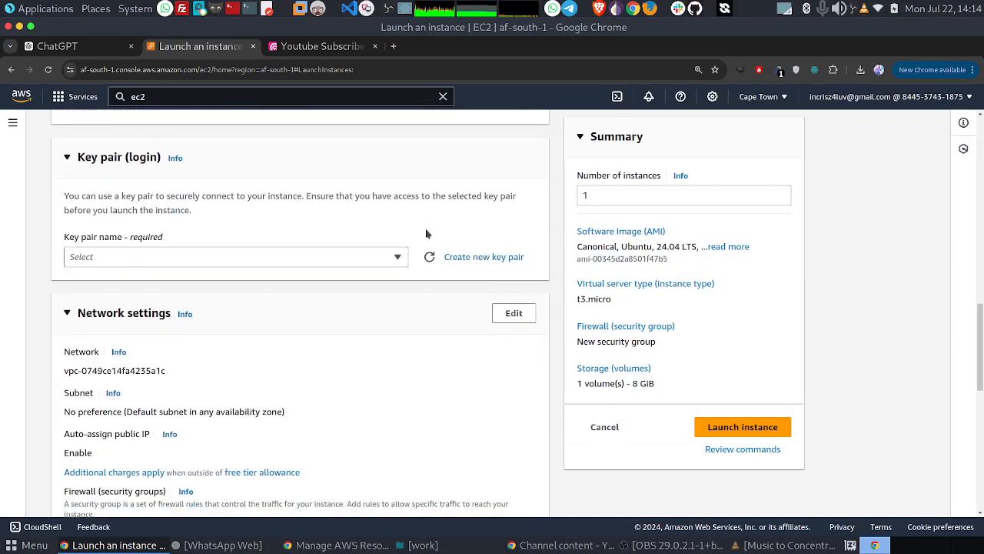
Create a new RSA key pair named vps with the .pem private key format for logging in to the instance.
{"action": "left_click", "coordinate": [389, 256]}
{"action": "left_click", "coordinate": [388, 257]}
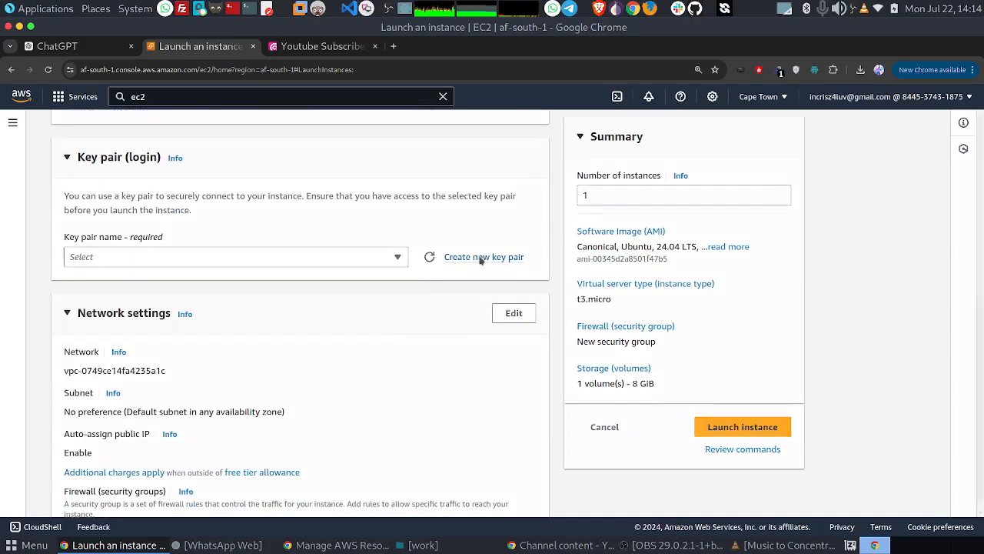
{"action": "left_click", "coordinate": [481, 258]}
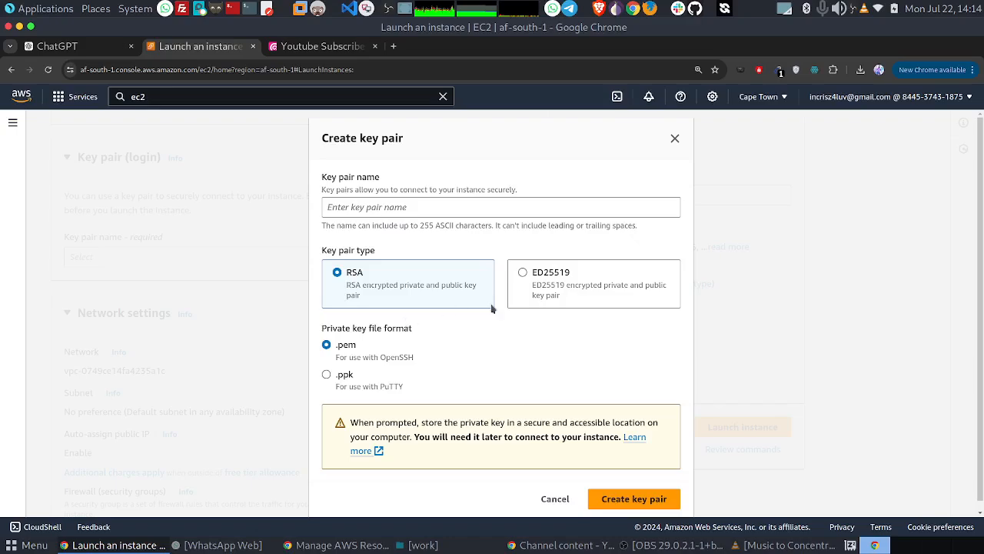
{"action": "left_click", "coordinate": [506, 206]}
{"action": "type", "text": "vps"}
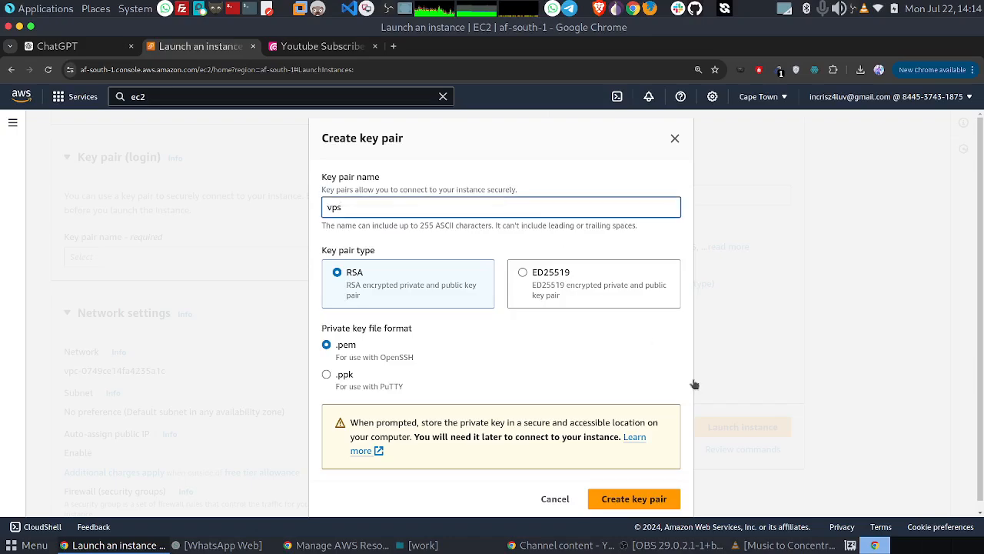
{"action": "left_click", "coordinate": [643, 499]}
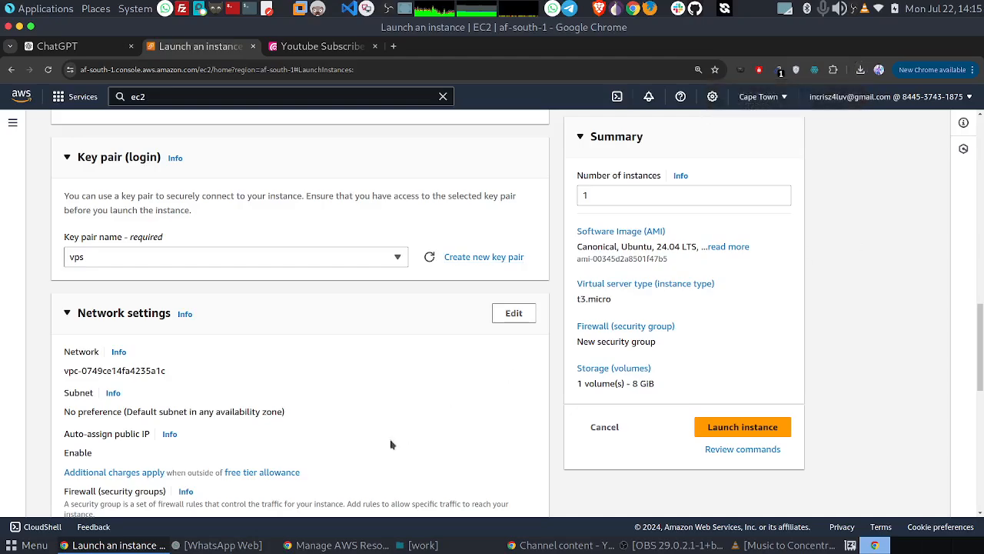
Assign the existing default security group as the instance's firewall and review the launch configuration.
{"action": "scroll", "coordinate": [390, 444], "scroll_direction": "down", "scroll_amount": 3}
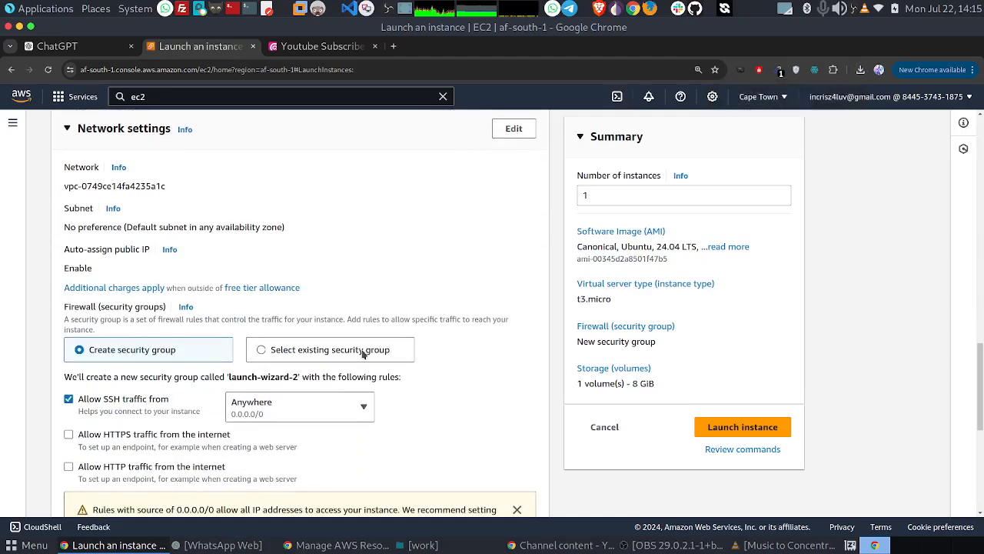
{"action": "scroll", "coordinate": [358, 356], "scroll_direction": "down", "scroll_amount": 2}
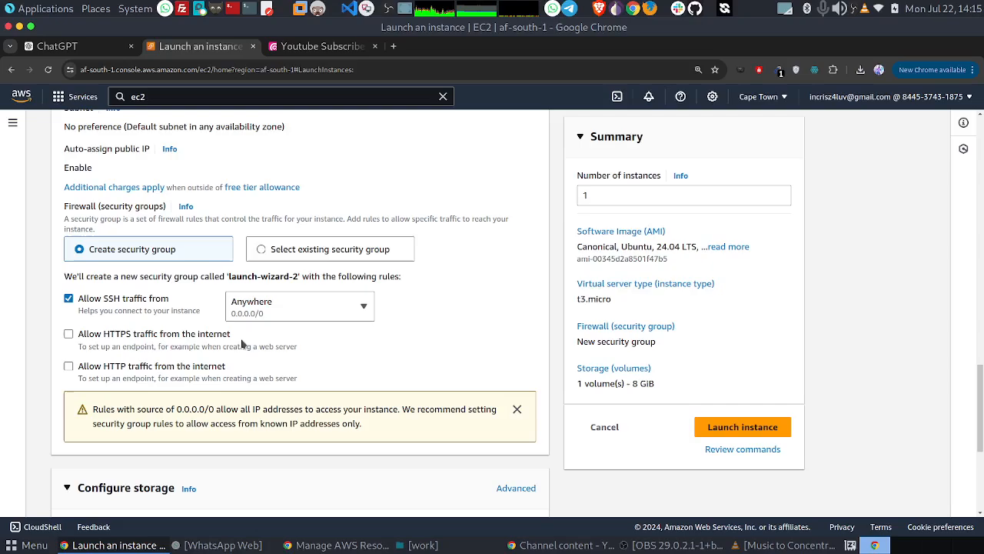
{"action": "left_click", "coordinate": [302, 255]}
{"action": "left_click", "coordinate": [319, 298]}
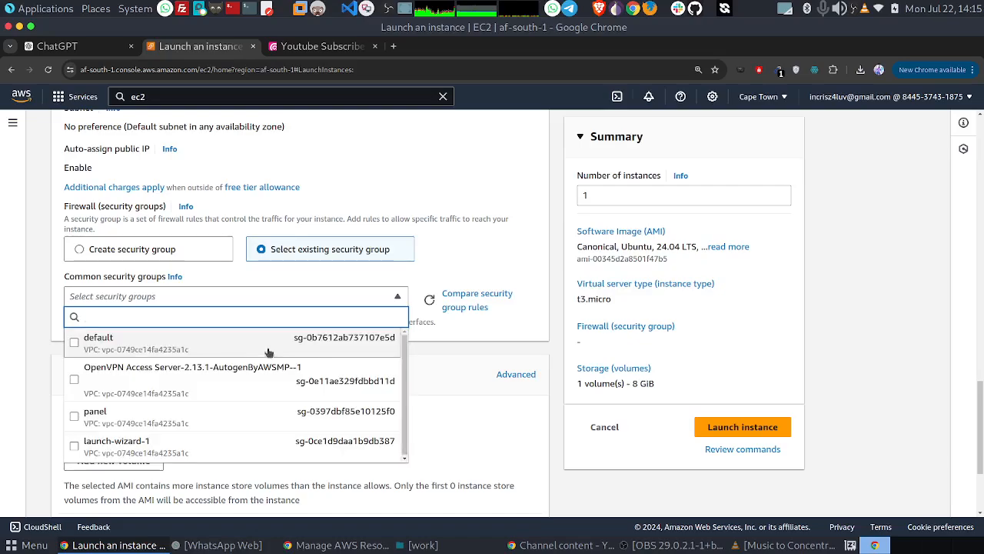
{"action": "left_click", "coordinate": [246, 355]}
{"action": "scroll", "coordinate": [467, 275], "scroll_direction": "down", "scroll_amount": 4}
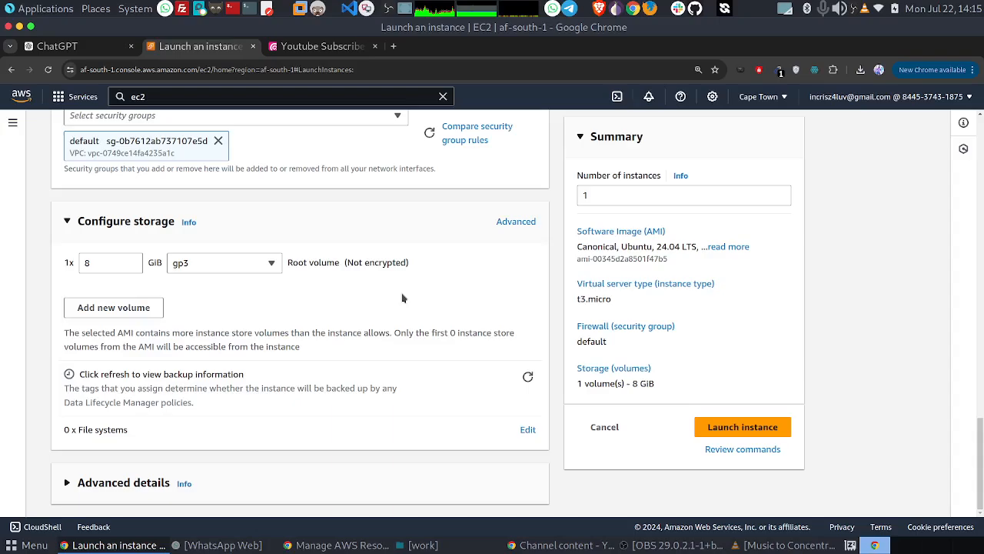
{"action": "scroll", "coordinate": [401, 298], "scroll_direction": "up", "scroll_amount": 12}
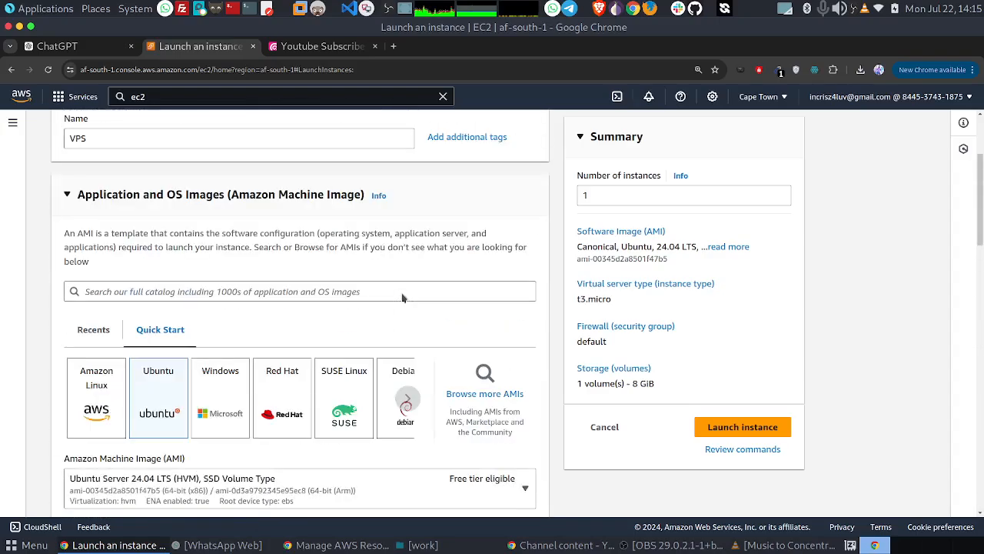
Review the completed launch configuration and launch the VPS instance.
{"action": "scroll", "coordinate": [401, 293], "scroll_direction": "up", "scroll_amount": 2}
{"action": "scroll", "coordinate": [403, 293], "scroll_direction": "down", "scroll_amount": 14}
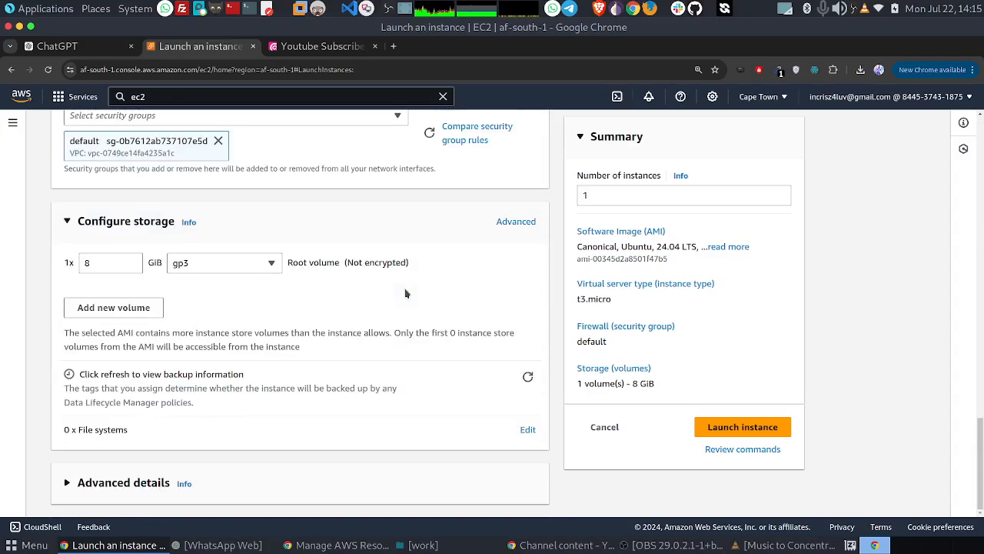
{"action": "scroll", "coordinate": [406, 293], "scroll_direction": "up", "scroll_amount": 14}
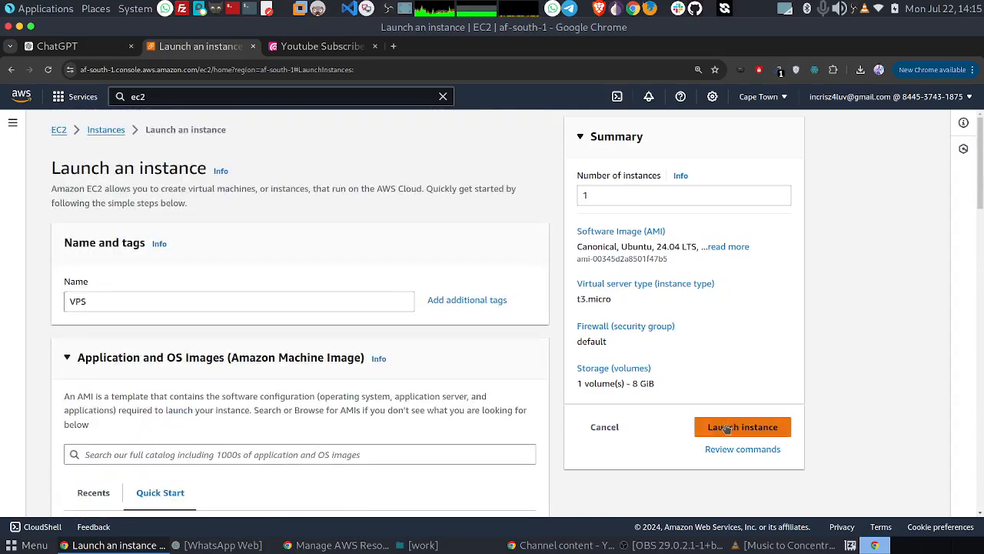
{"action": "left_click", "coordinate": [727, 428]}
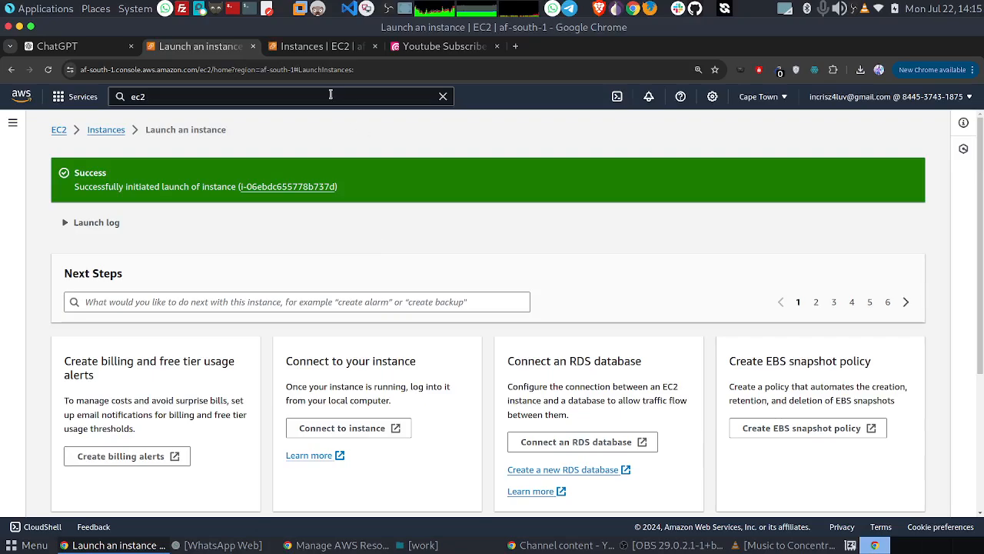
Select the new VPS instance in the instances list and connect to it through EC2 Instance Connect with the username ubuntu.
{"action": "left_click", "coordinate": [315, 46]}
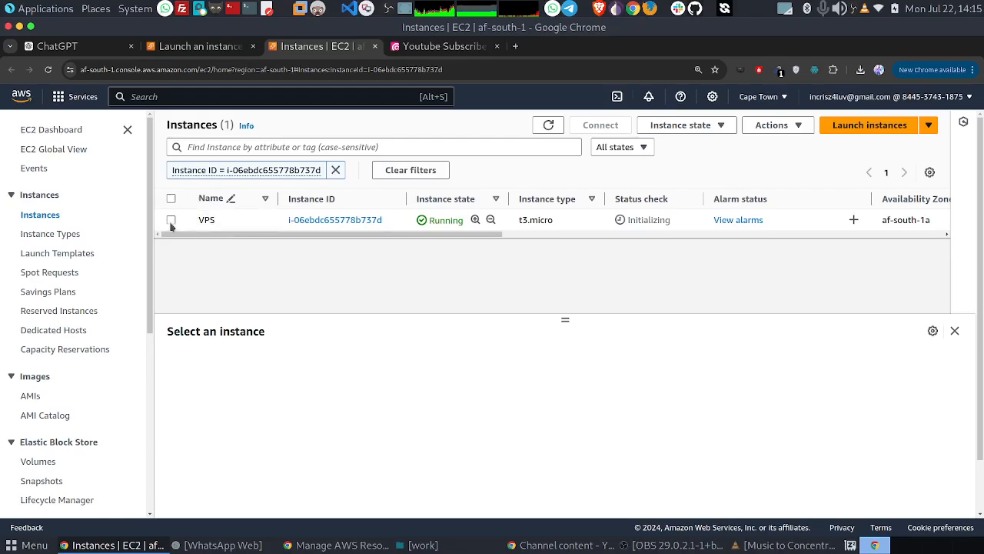
{"action": "left_click", "coordinate": [171, 220]}
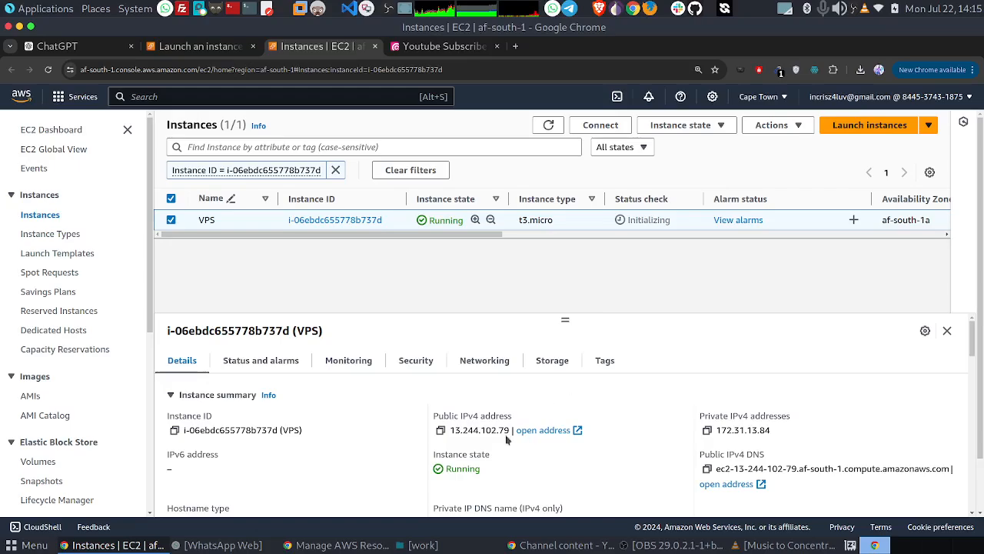
{"action": "left_click", "coordinate": [600, 126]}
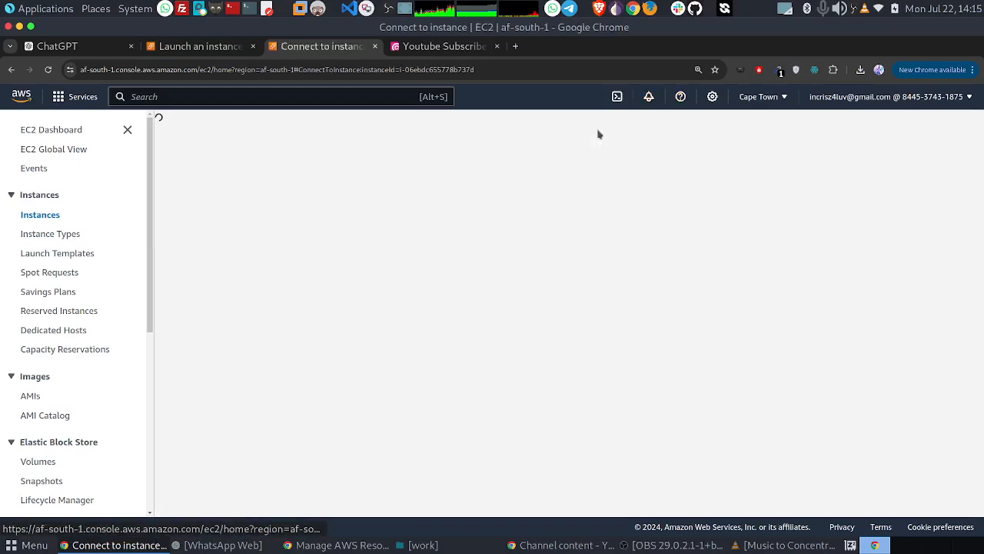
{"action": "scroll", "coordinate": [341, 289], "scroll_direction": "down", "scroll_amount": 2}
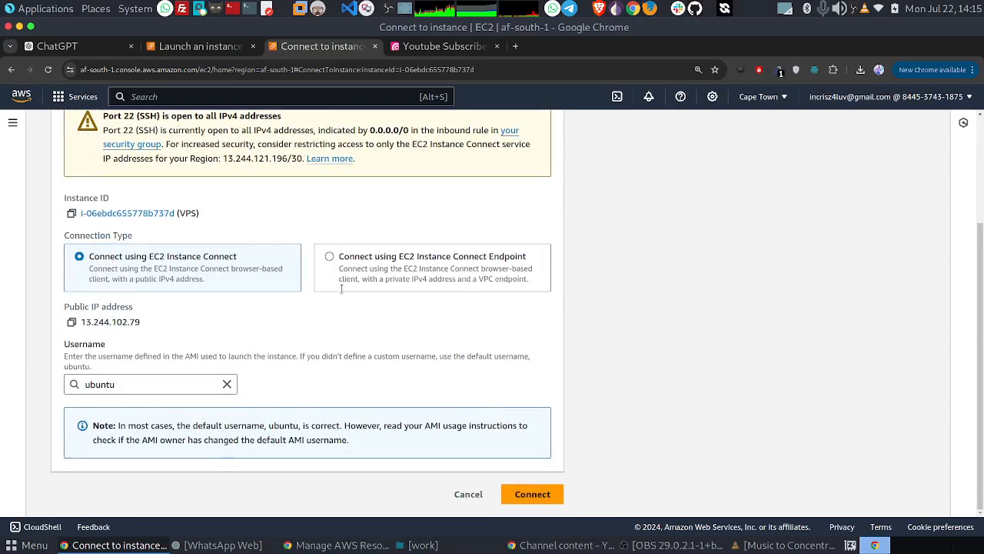
{"action": "left_click", "coordinate": [534, 493]}
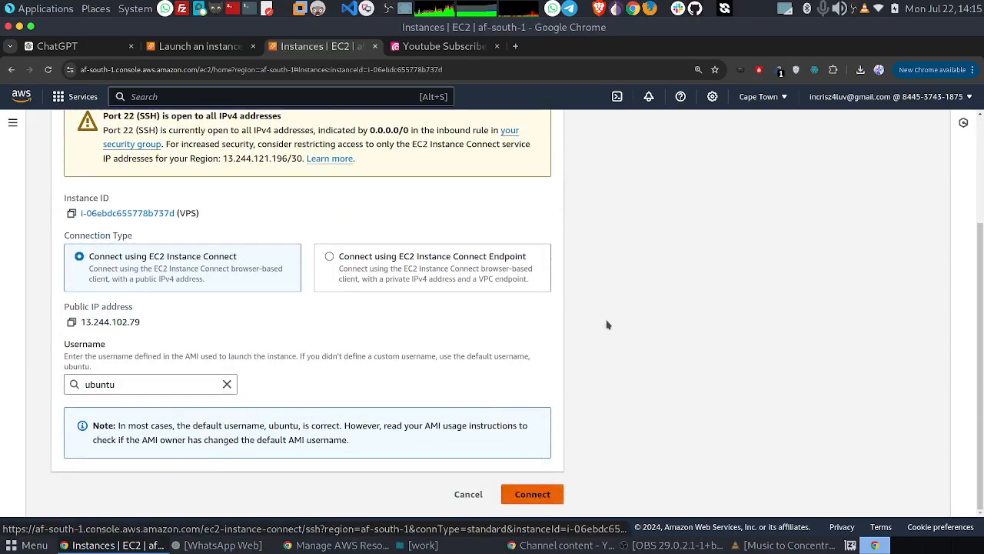